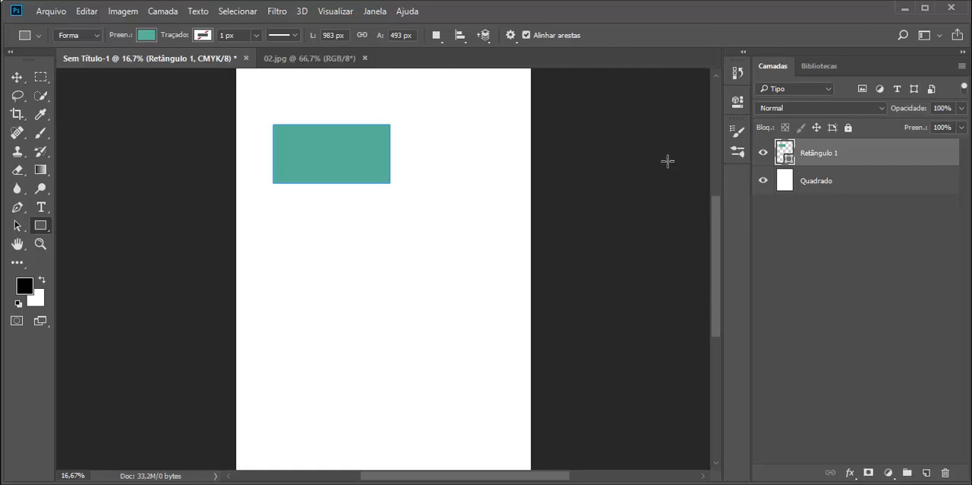
left_click(439, 42)
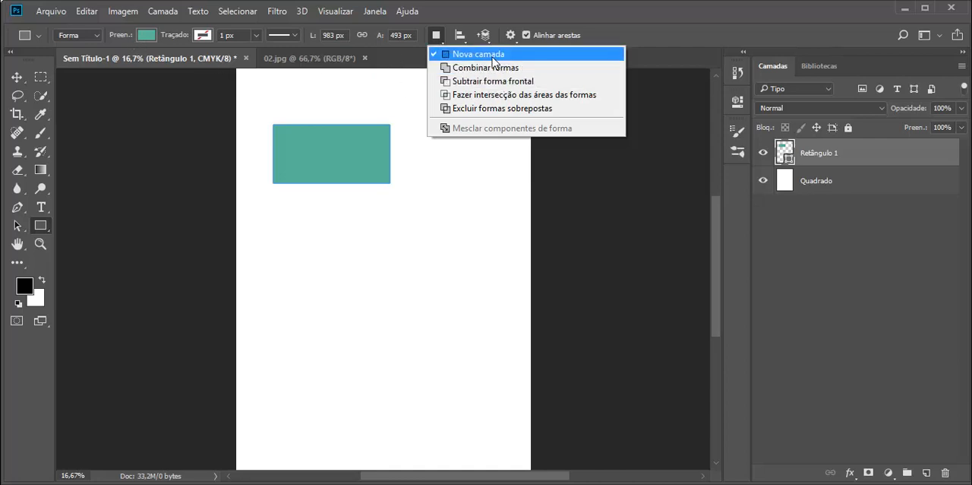
left_click(22, 78)
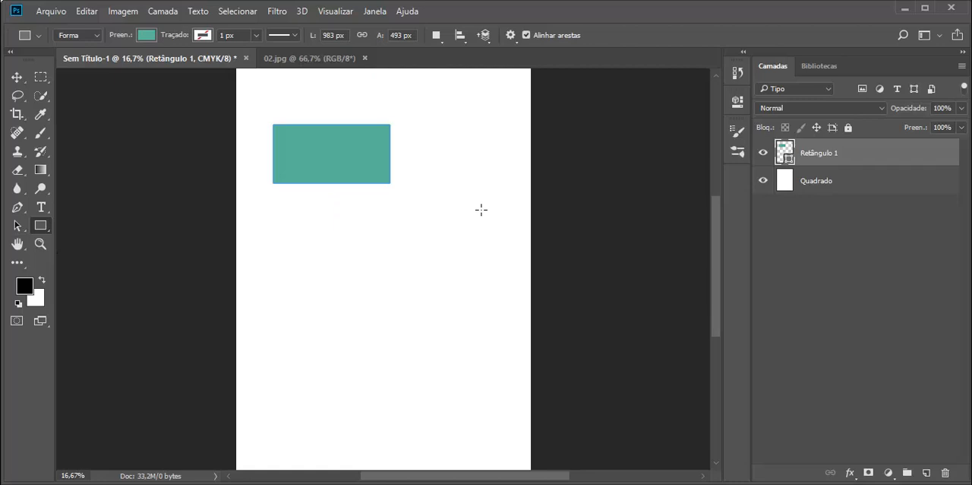
left_click(435, 36)
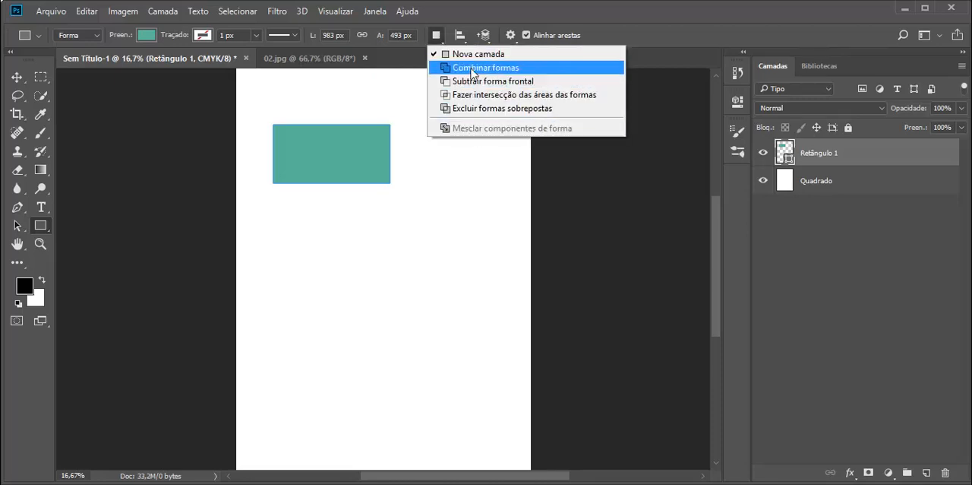
left_click(453, 47)
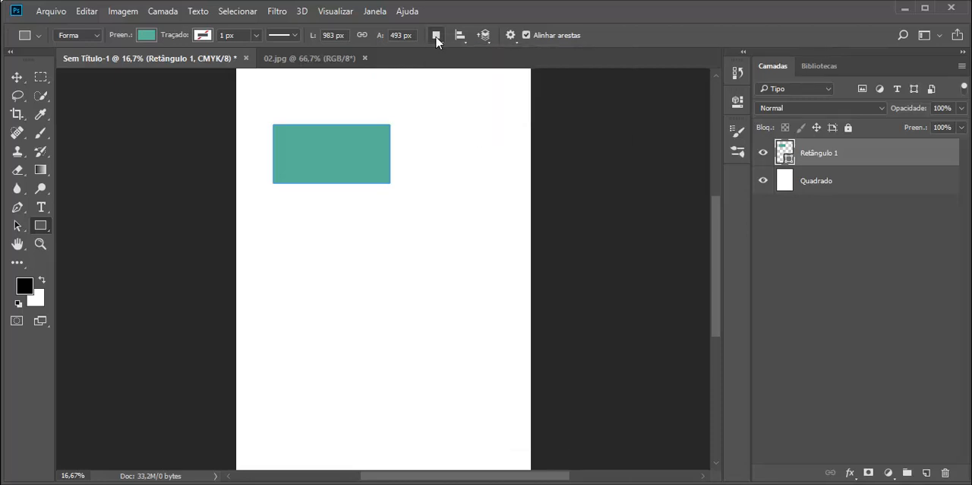
right_click(820, 155)
key("Escape")
right_click(764, 152)
right_click(785, 145)
right_click(785, 144)
key("Escape")
right_click(814, 155)
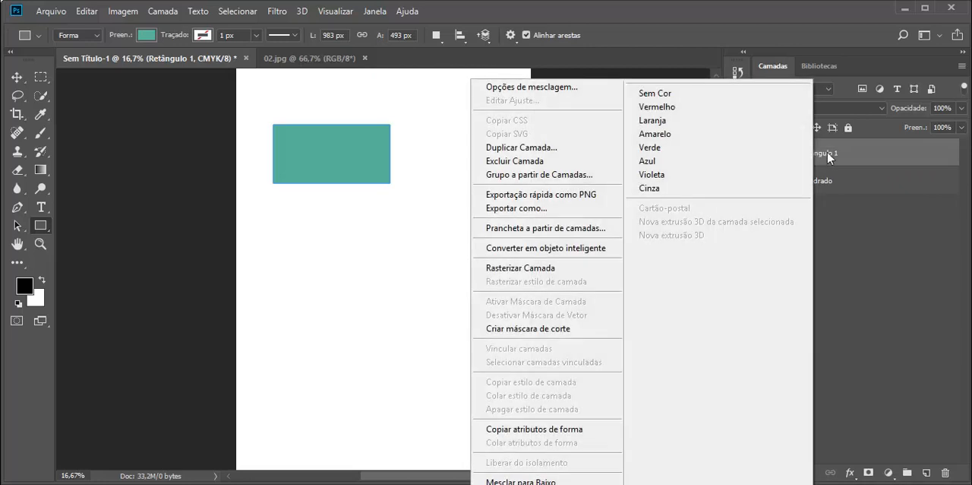
key("Escape")
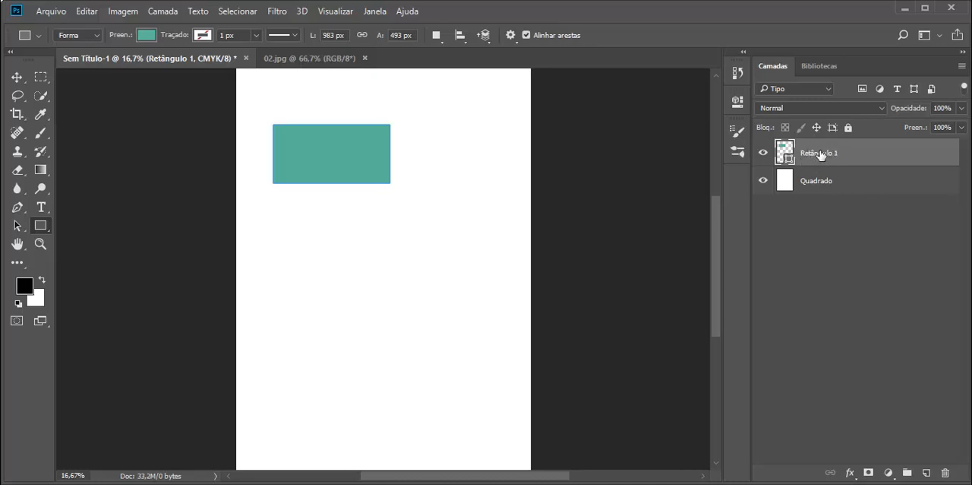
right_click(819, 153)
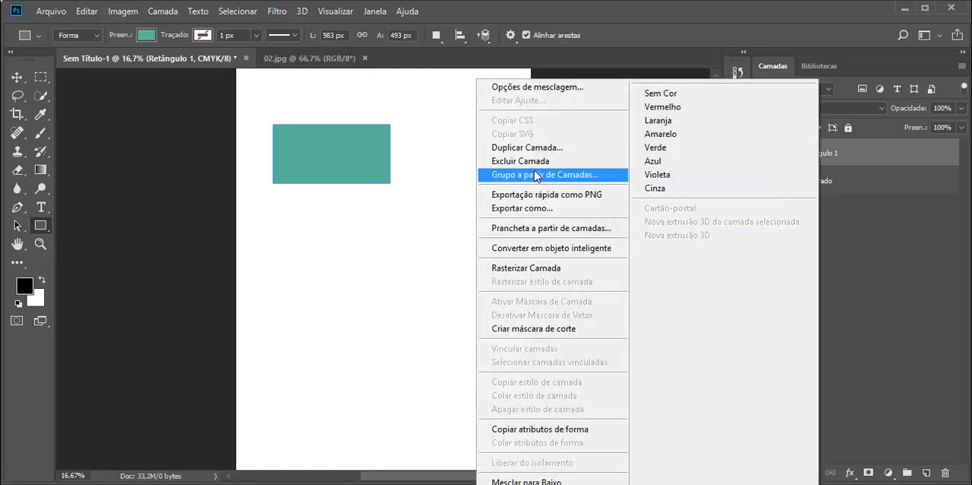
left_click(878, 153)
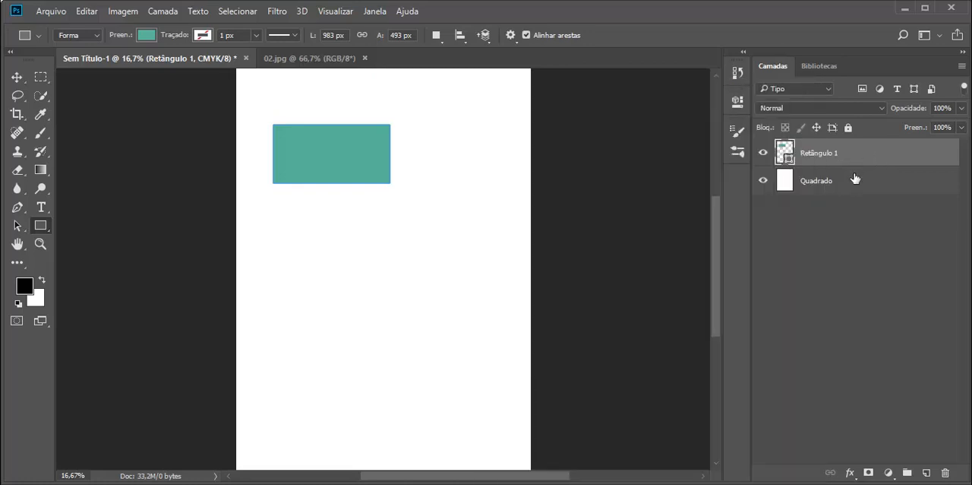
Step: Delete the Retângulo 1 layer from the document
left_click(849, 185)
left_click(843, 155)
left_click(945, 475)
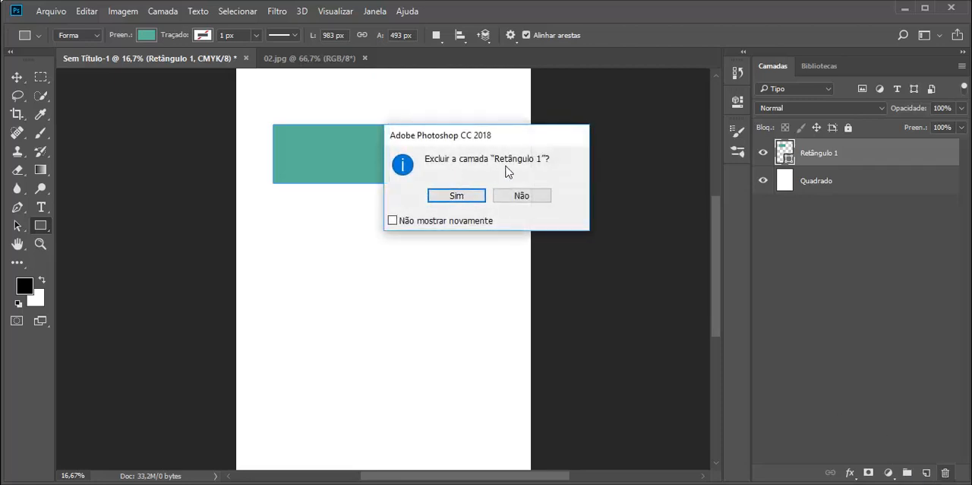
left_click(458, 196)
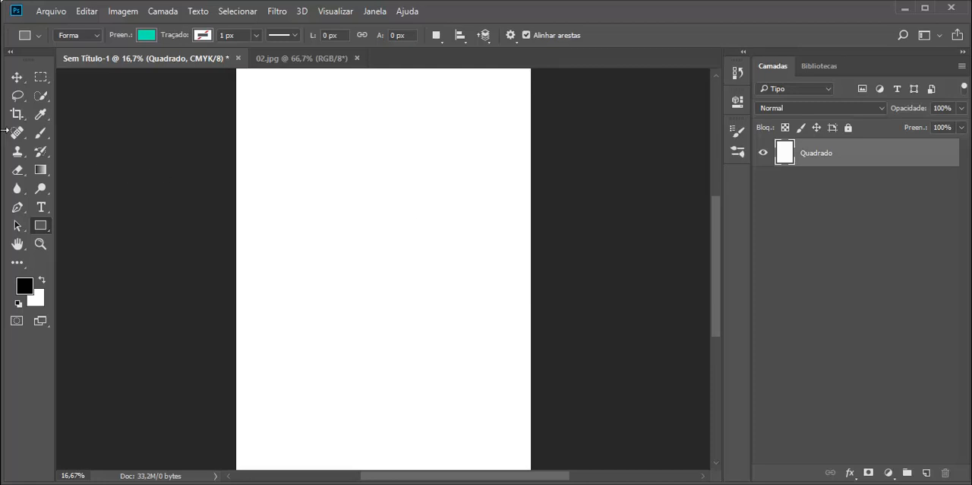
Step: Set the path operation to Combinar formas and draw a rectangle about 1672 × 733 px across the upper part of the page
left_click(439, 44)
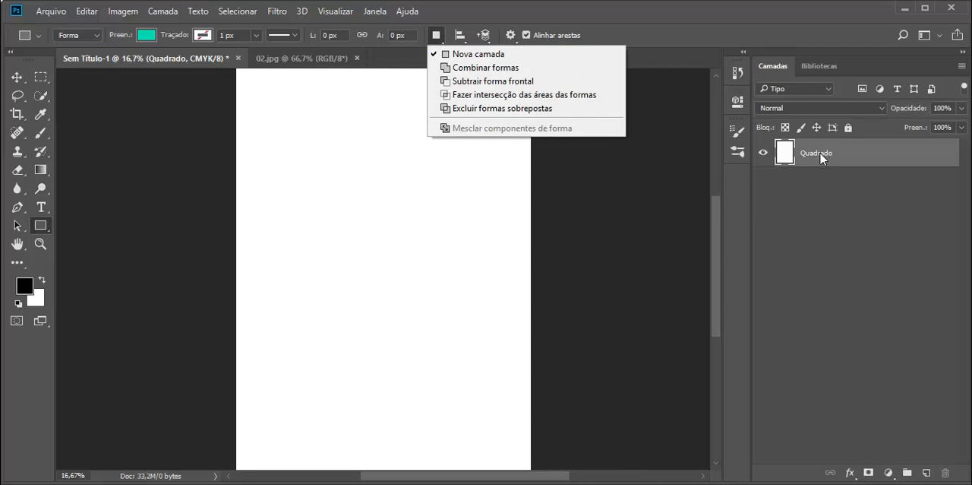
left_click(507, 70)
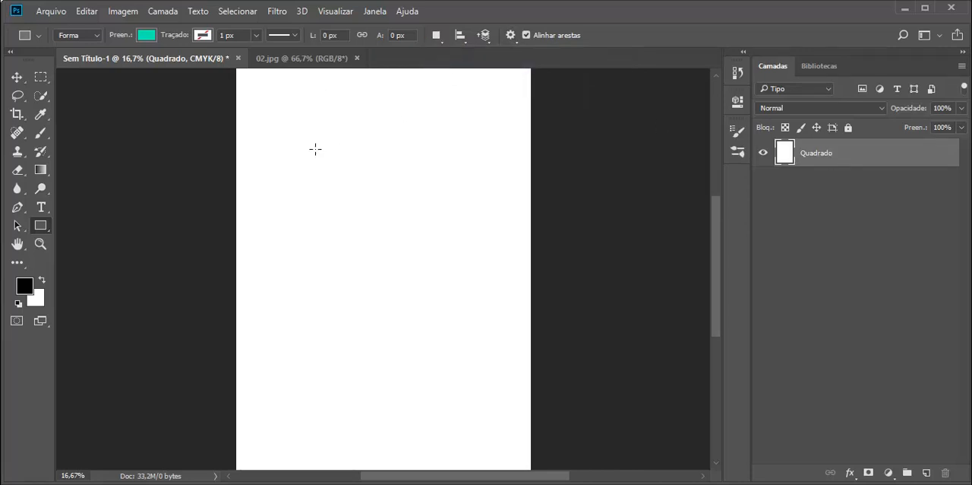
left_click_drag(282, 137, 480, 223)
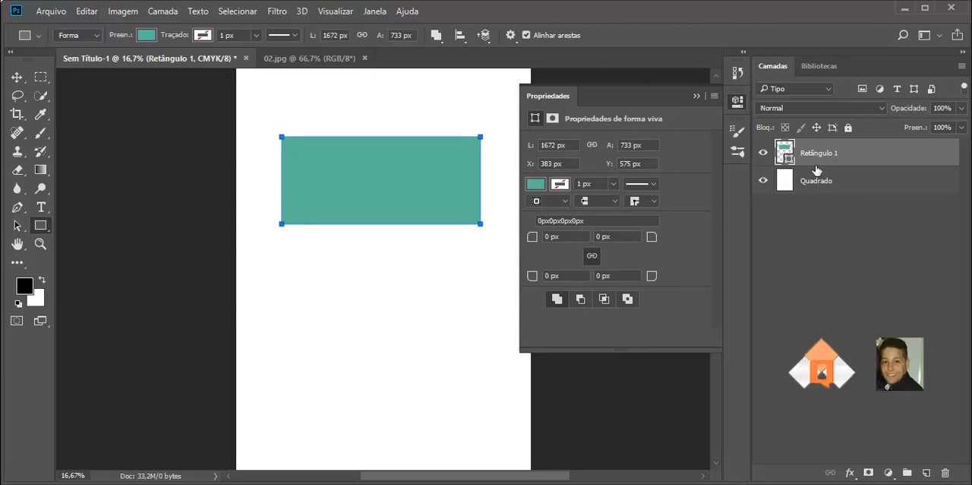
Step: Add two rectangles to the same shape layer beneath the first, one about 888 × 594 px and one about 480 × 259 px
left_click(436, 36)
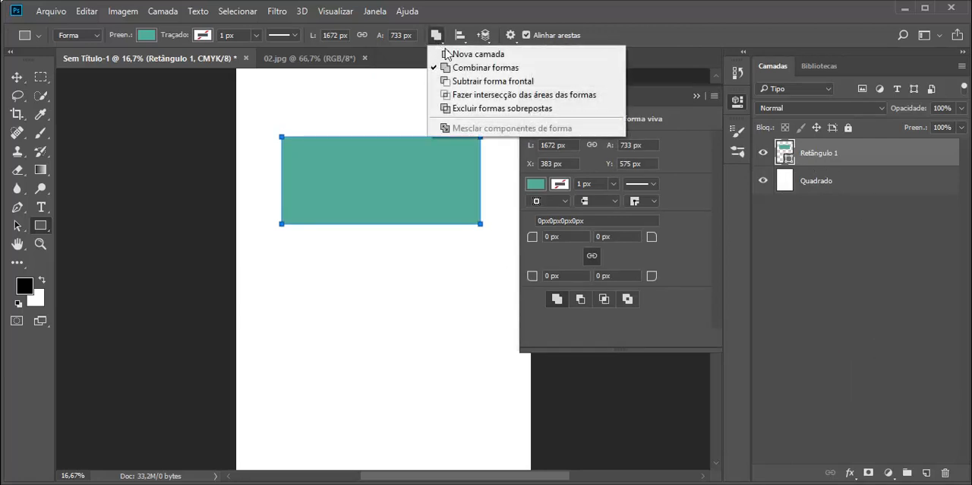
left_click(367, 324)
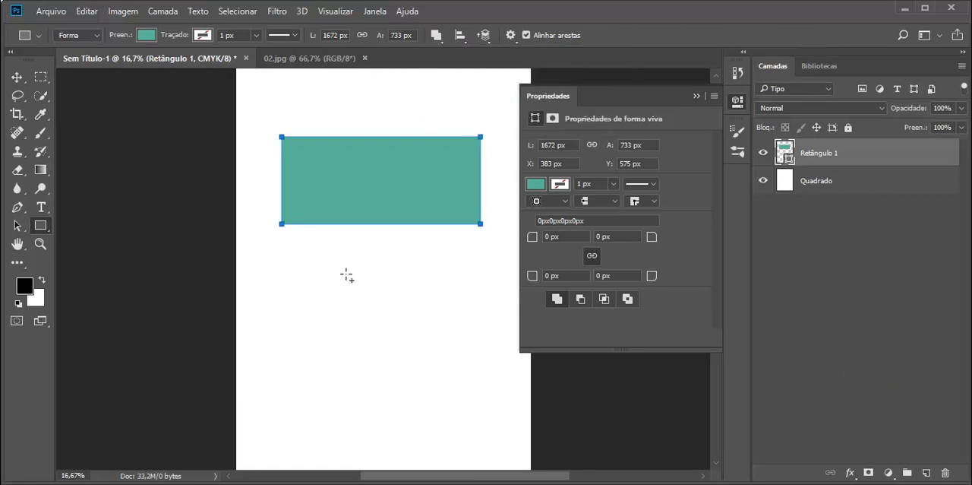
left_click_drag(347, 275, 453, 345)
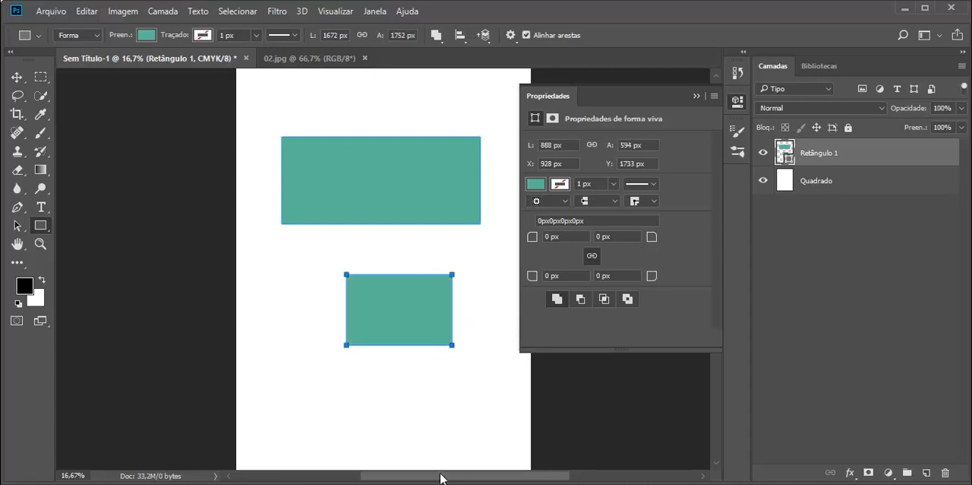
left_click_drag(266, 383, 323, 413)
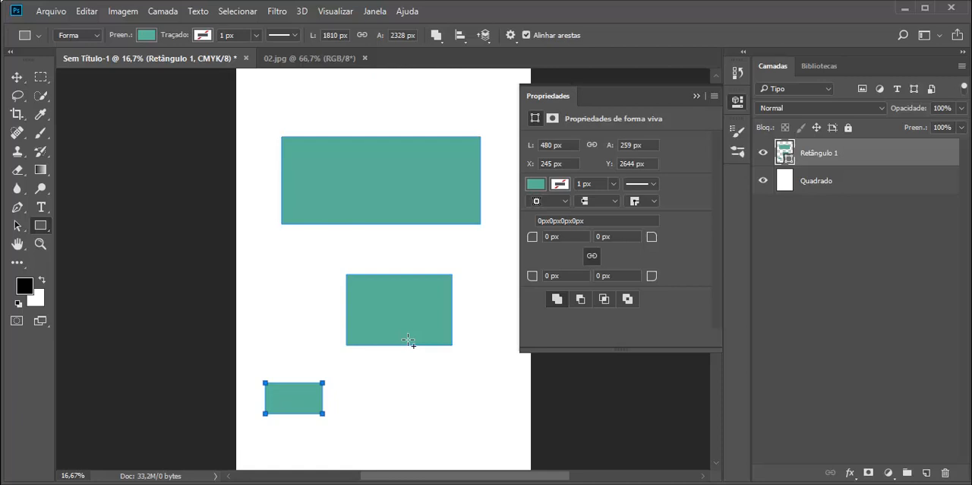
left_click(695, 89)
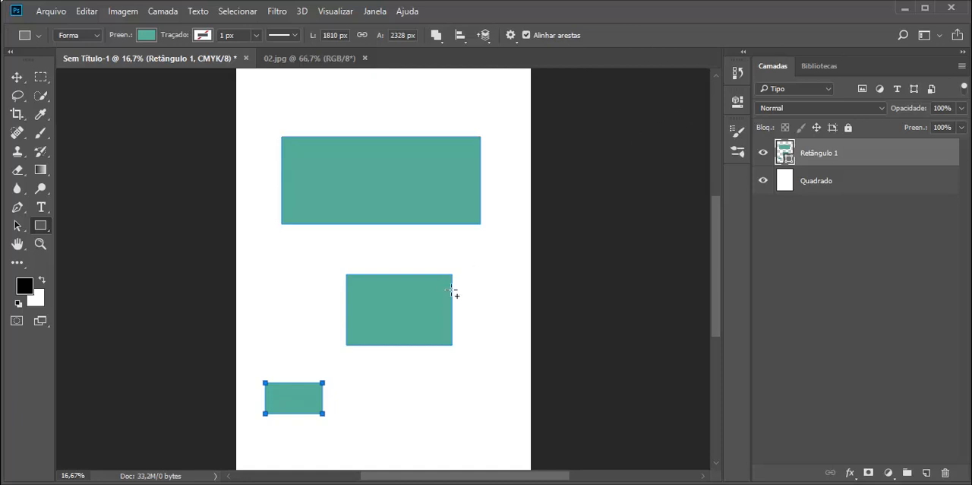
Step: Undo and redo the drawing of the smallest rectangle several times
left_click(95, 13)
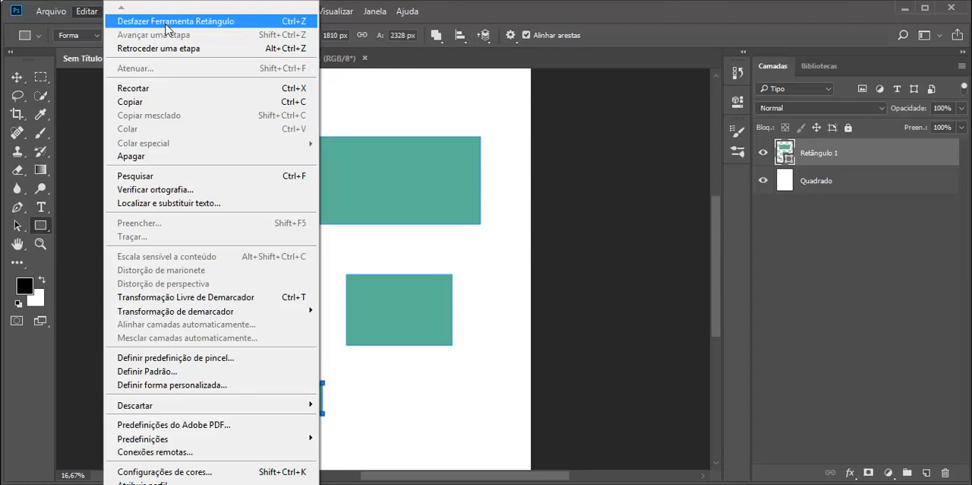
left_click(189, 26)
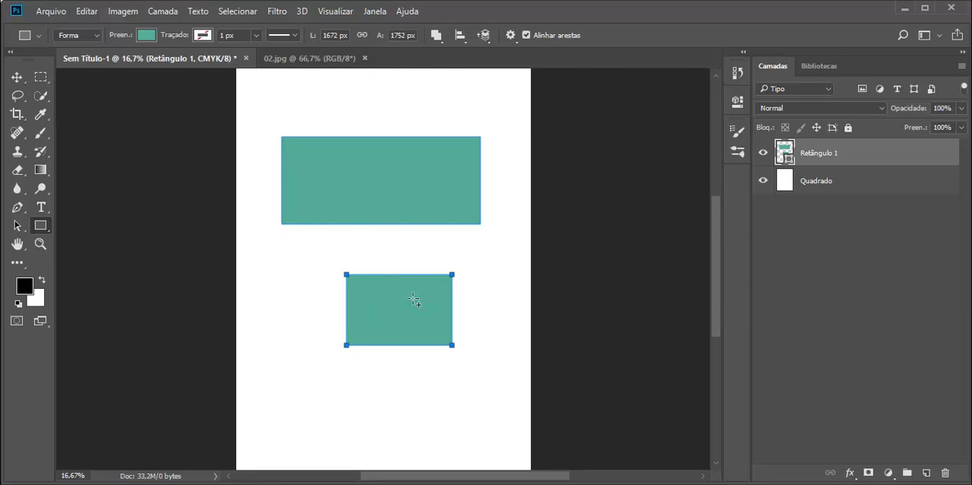
left_click(86, 12)
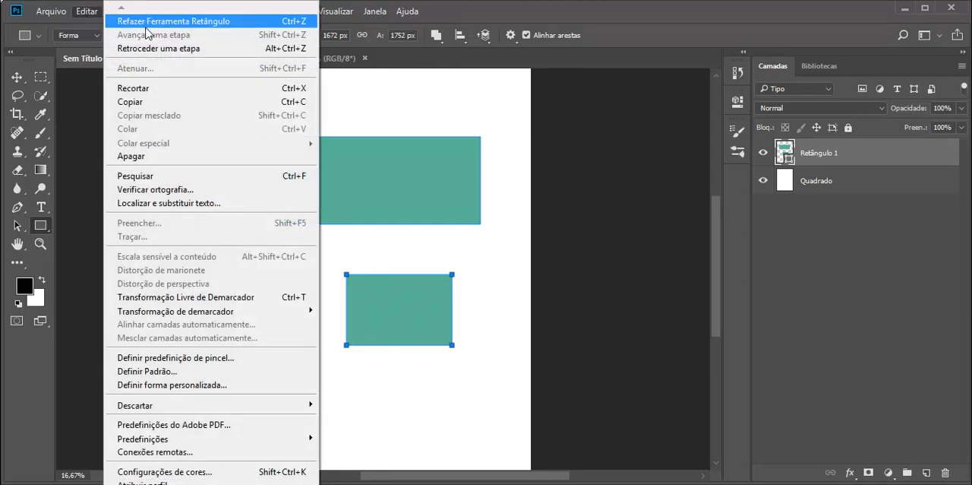
left_click(146, 23)
left_click(86, 10)
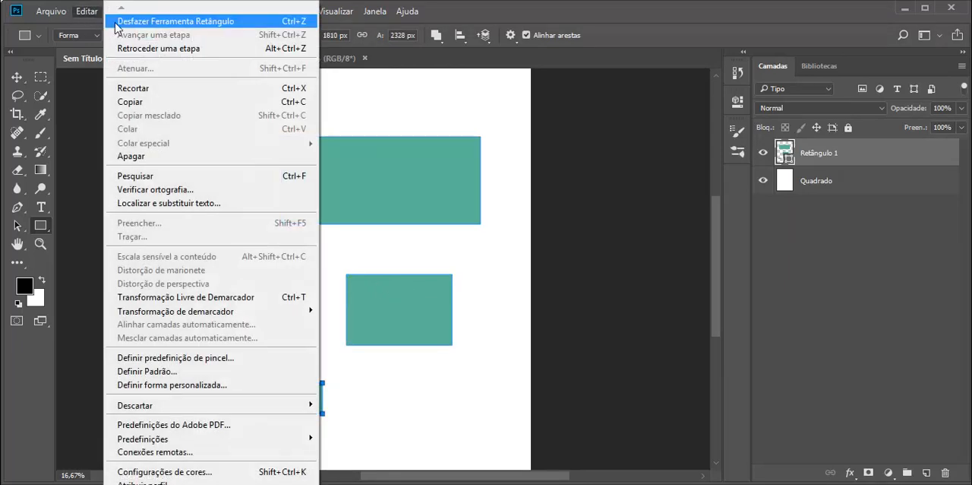
left_click(116, 23)
left_click(85, 11)
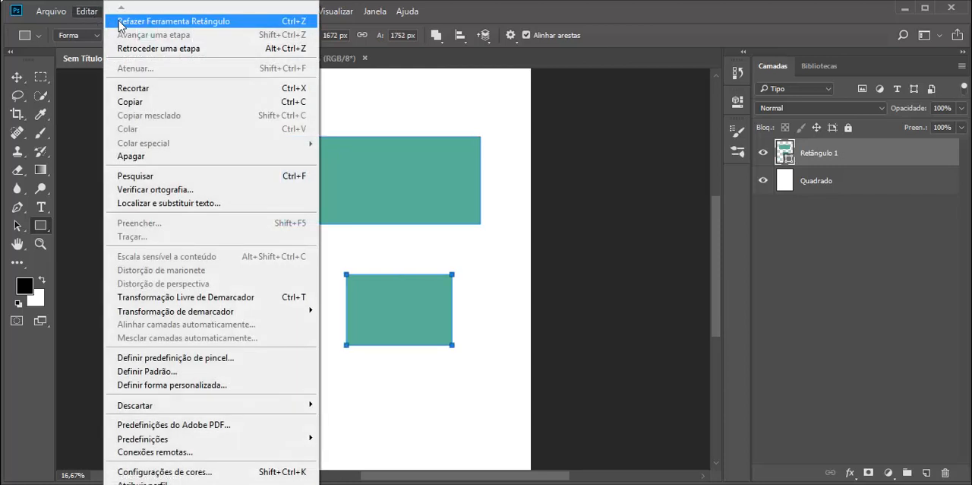
left_click(119, 23)
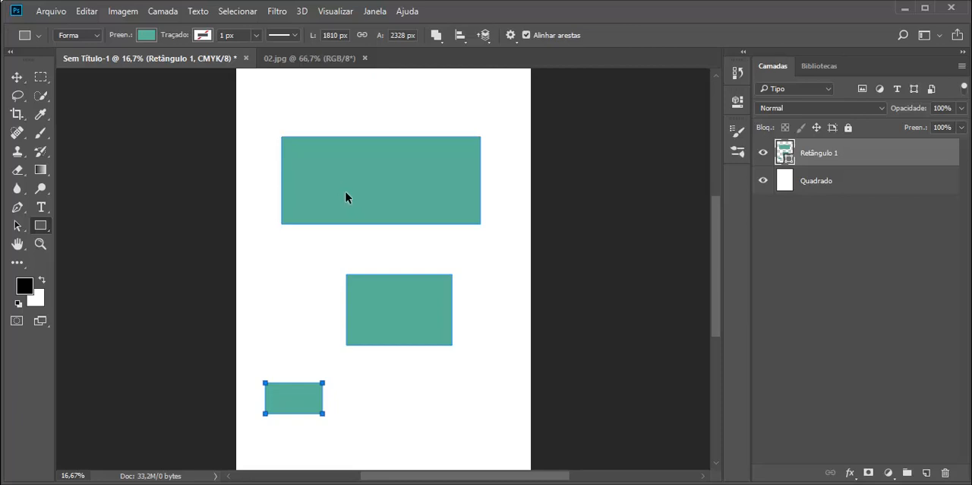
key("ctrl+z")
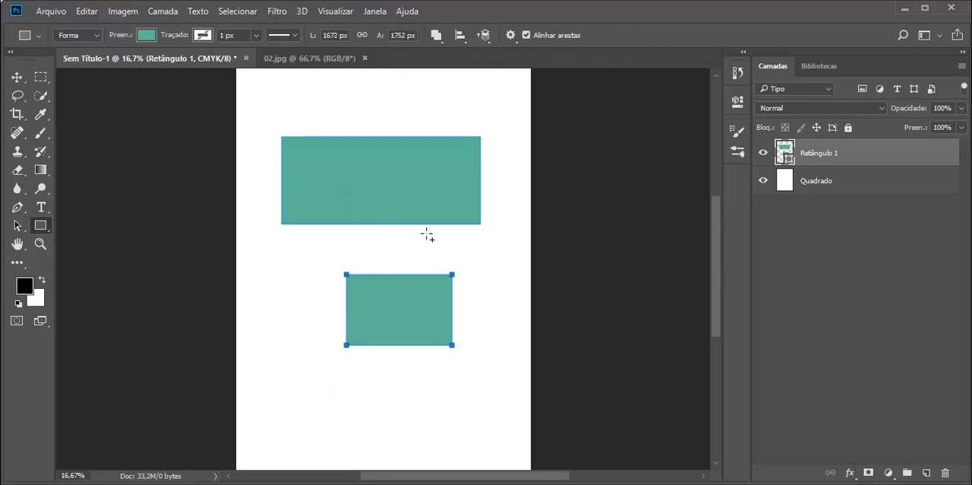
key("ctrl+z")
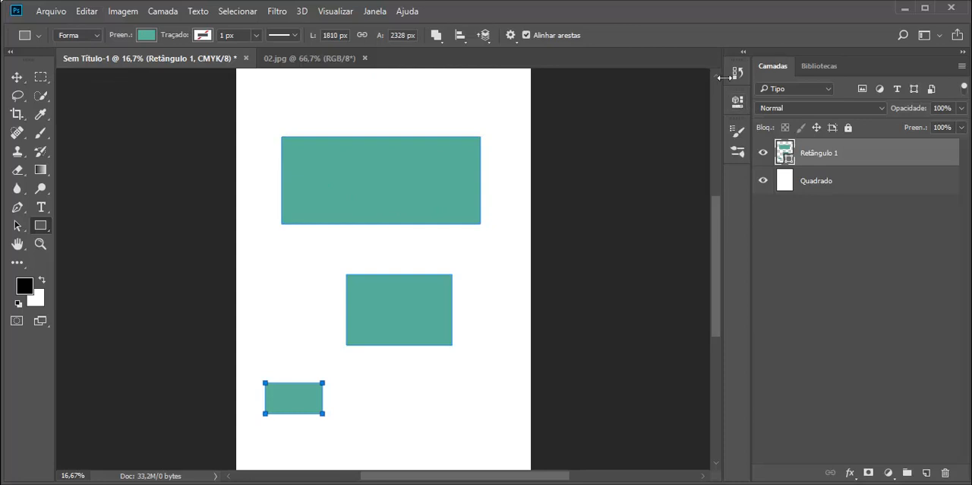
Step: Show the enlarged document history and revert to the state in which only the first of the combined rectangles is drawn
left_click(376, 12)
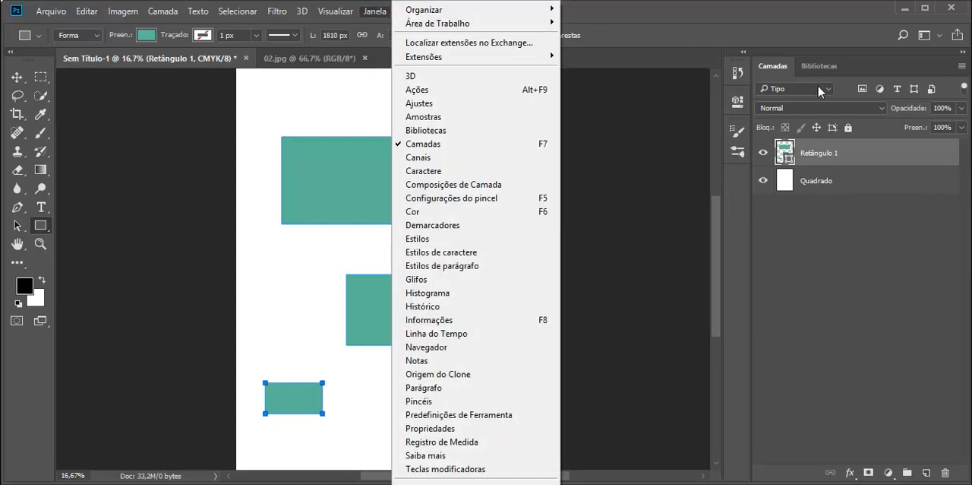
left_click(448, 306)
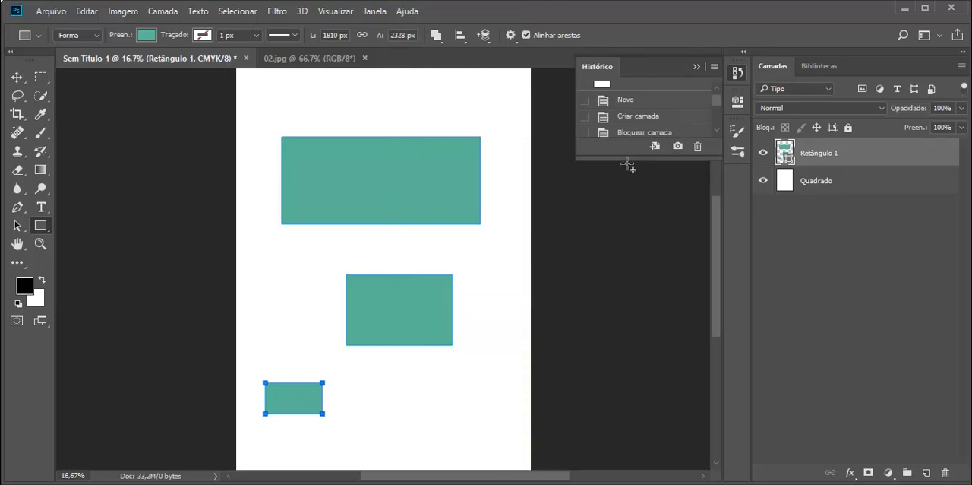
left_click_drag(625, 158, 619, 363)
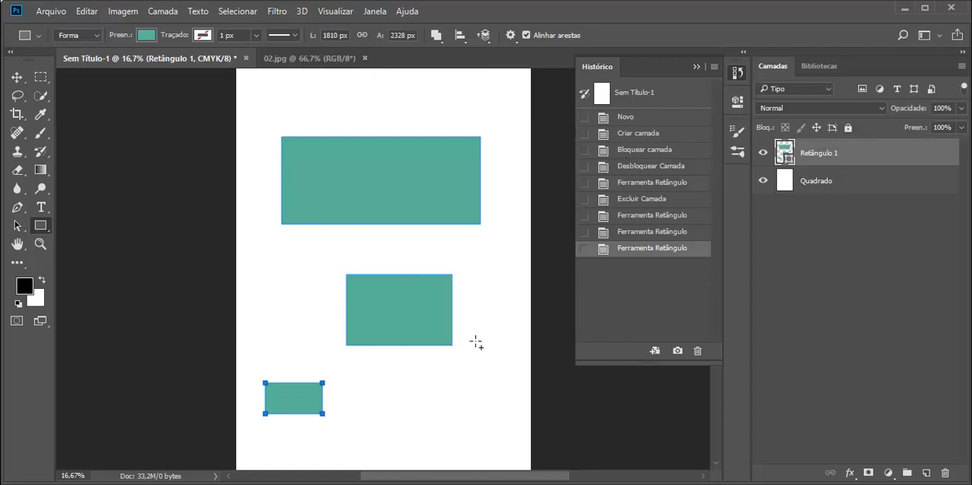
left_click(654, 232)
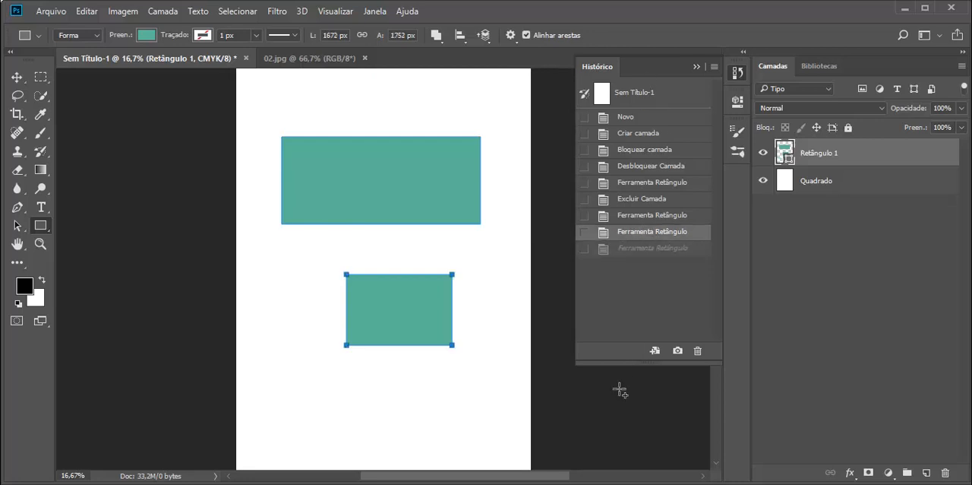
left_click(643, 216)
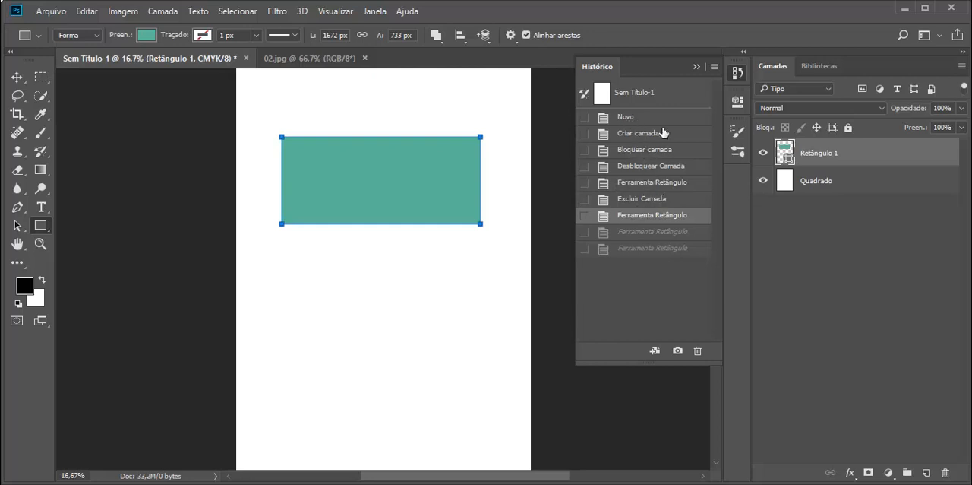
left_click(694, 67)
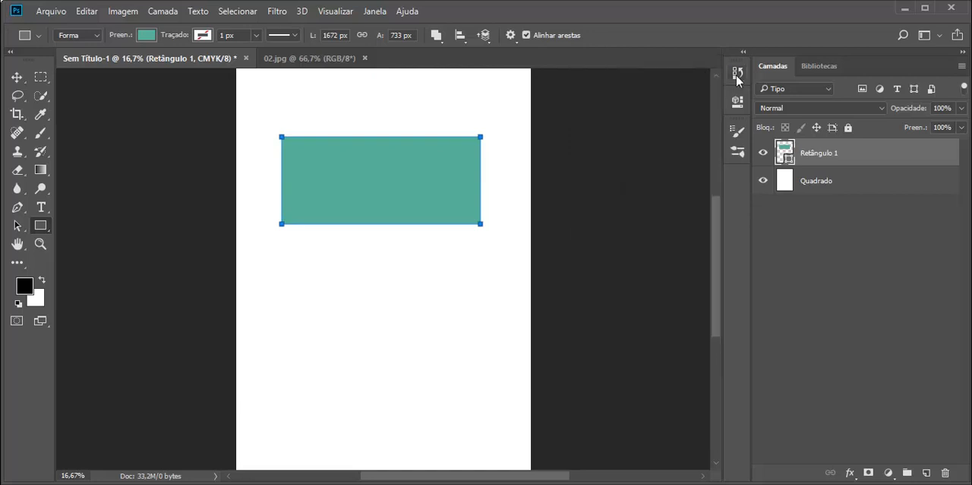
left_click(737, 73)
left_click(696, 67)
left_click(737, 73)
left_click(696, 68)
Step: Set the path operation to Nova camada and draw an ellipse about 822 × 804 px in the blank area beneath the rectangle
left_click(436, 35)
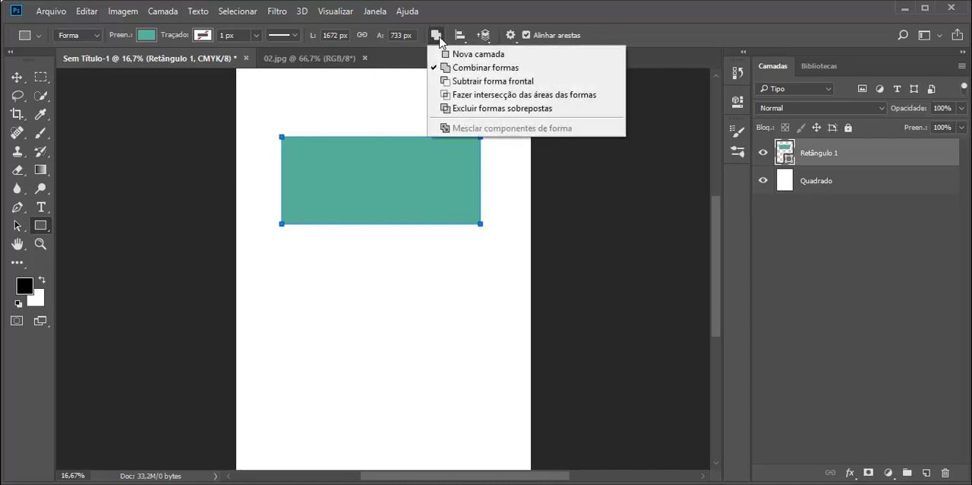
left_click(472, 56)
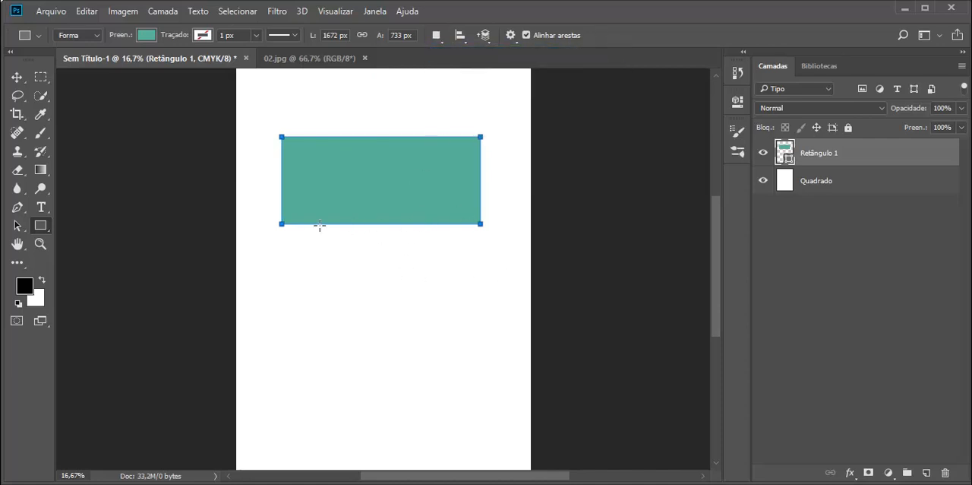
right_click(41, 231)
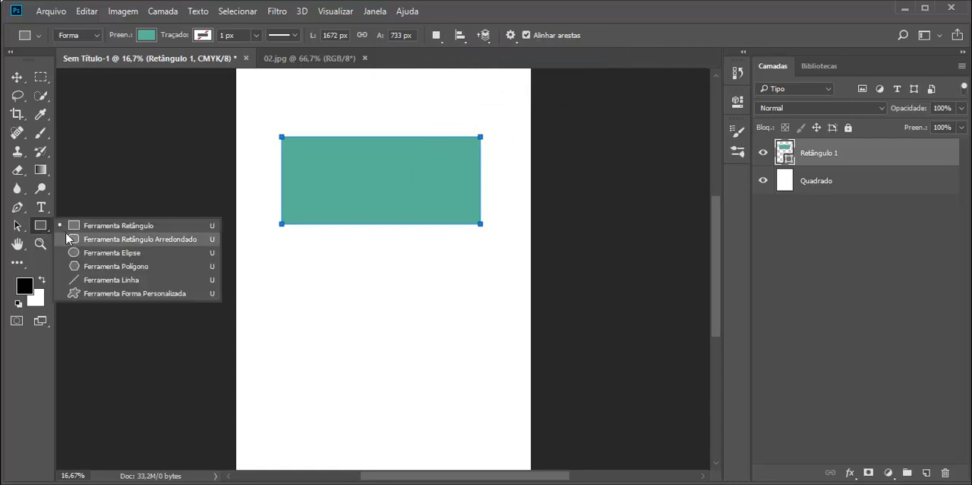
left_click(140, 258)
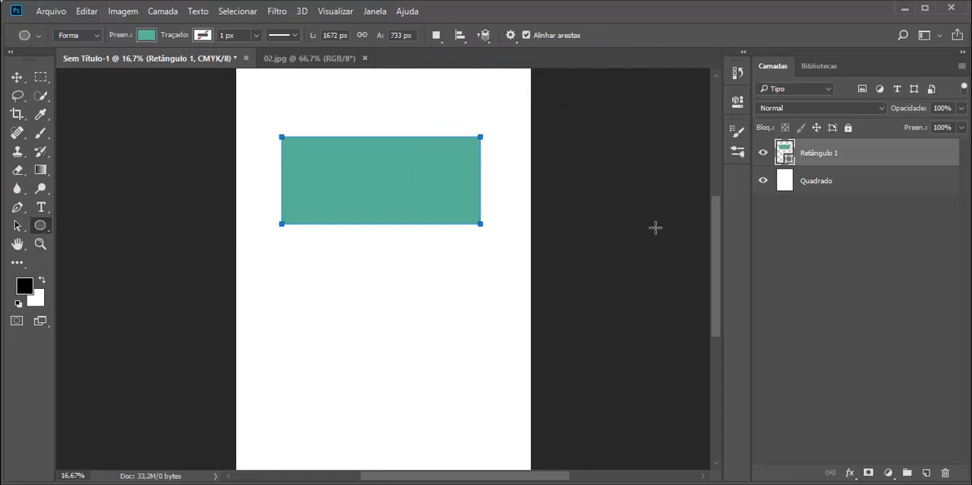
left_click_drag(319, 273, 413, 368)
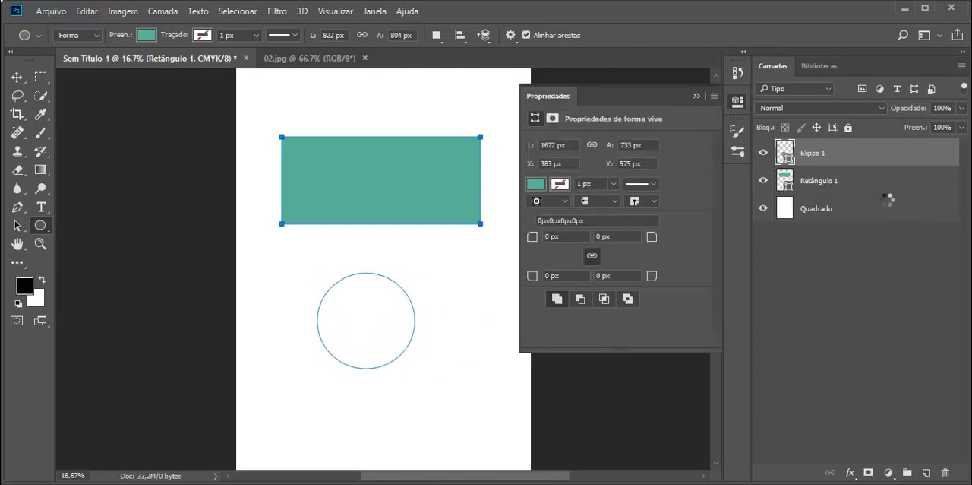